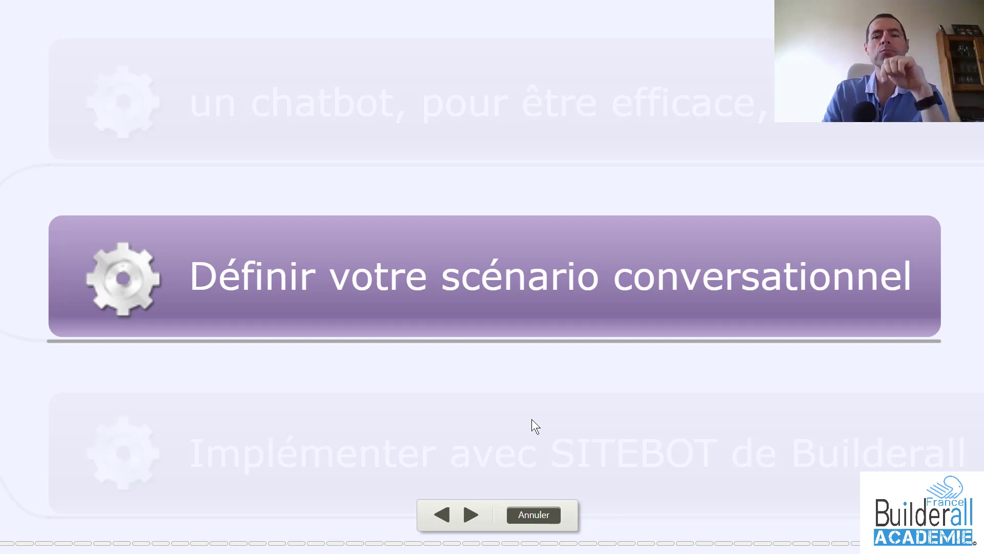
Advance the slides to 'Implémenter avec SITEBOT de Builderall' and zoom out to the Sitebot overview
{"action": "key", "text": "Right"}
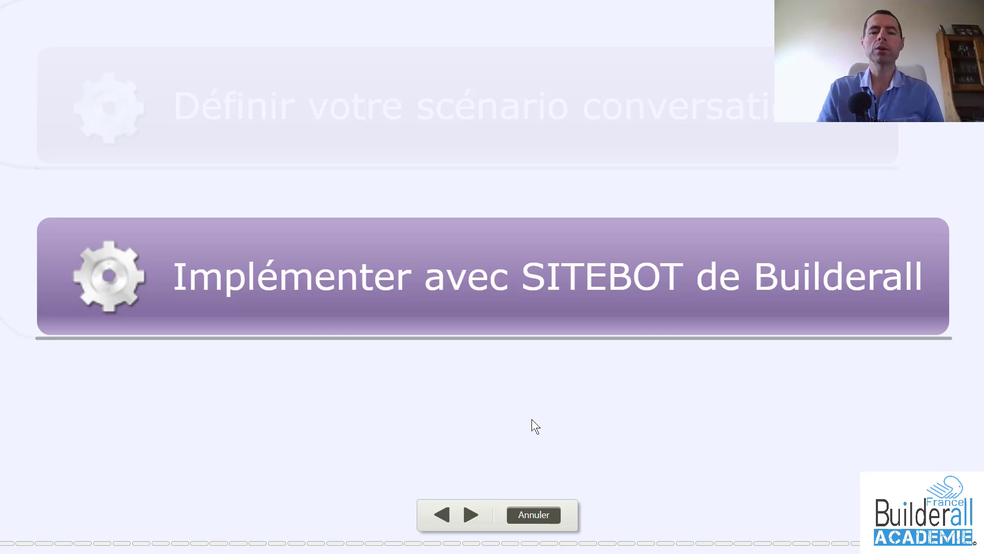
{"action": "key", "text": "Right"}
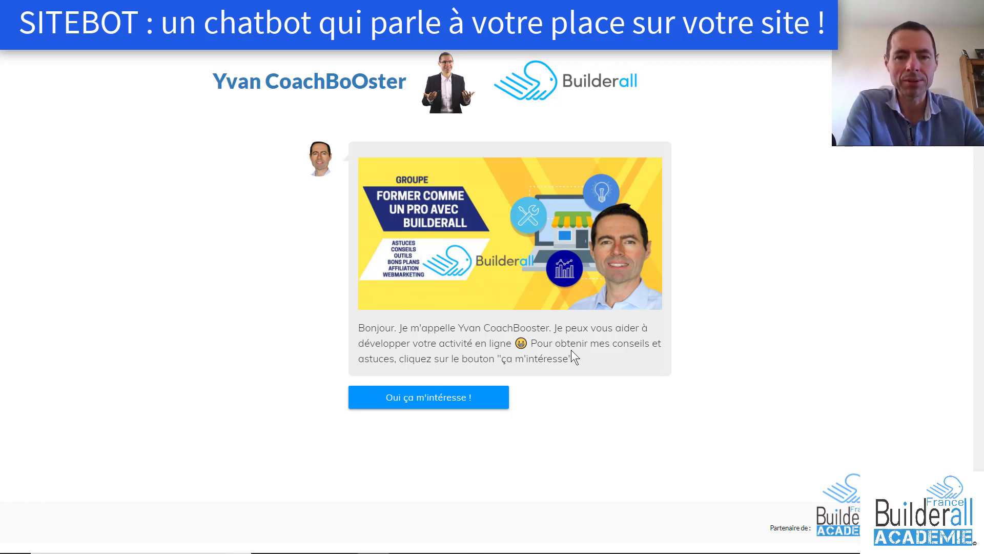
Answer the demo chatbot with 'Oui ça m'intéresse !', a first name, then choose Découvrir BUILDERALL
{"action": "left_click", "coordinate": [467, 400]}
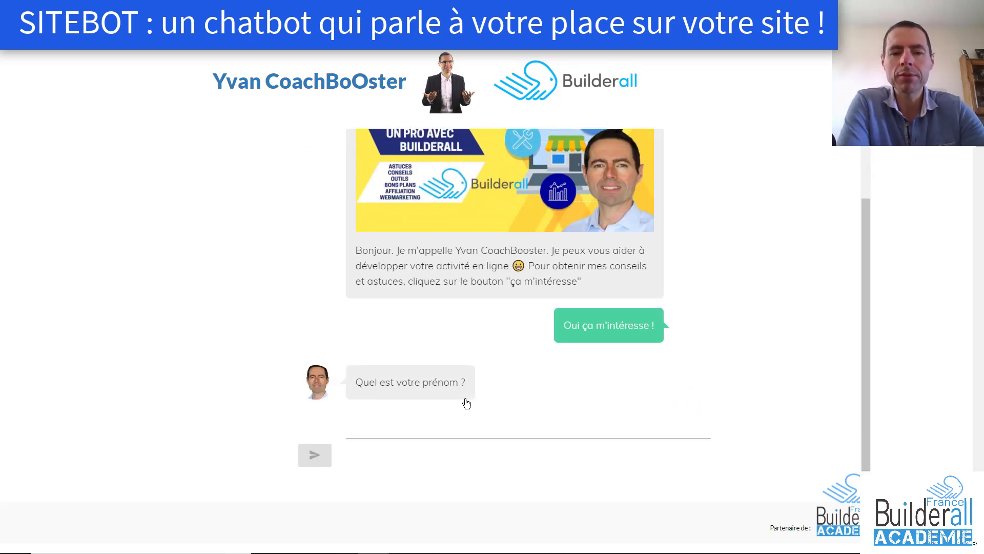
{"action": "left_click", "coordinate": [447, 430]}
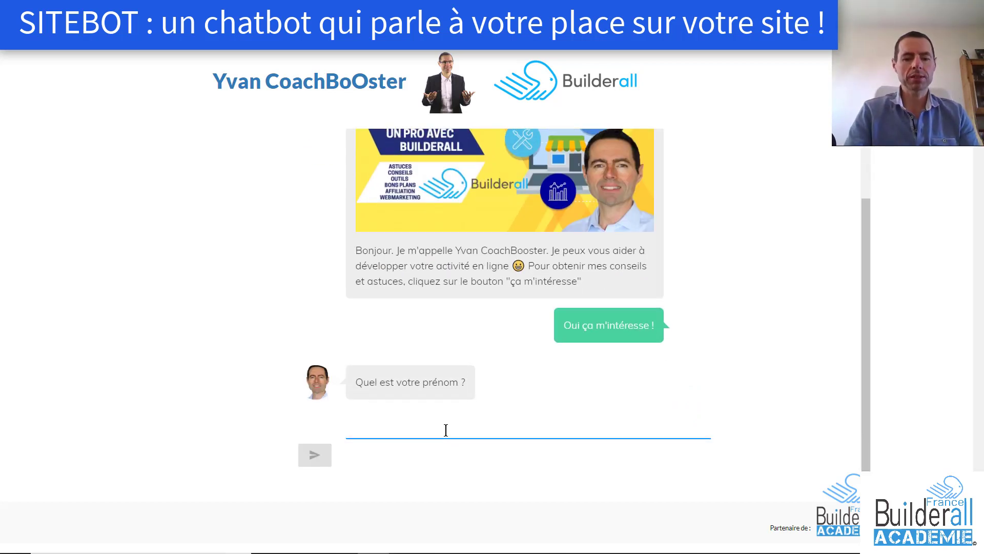
{"action": "type", "text": "Yvan"}
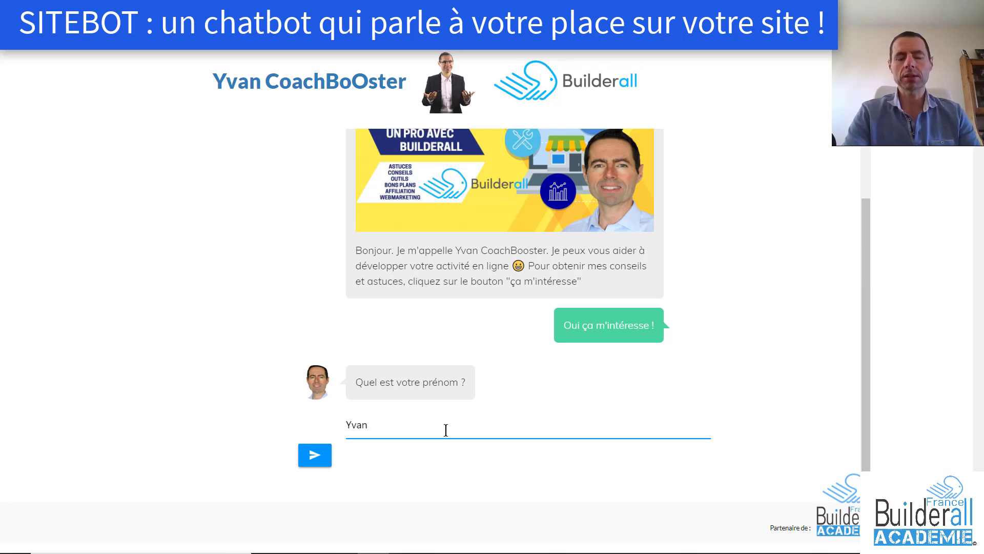
{"action": "left_click", "coordinate": [311, 455]}
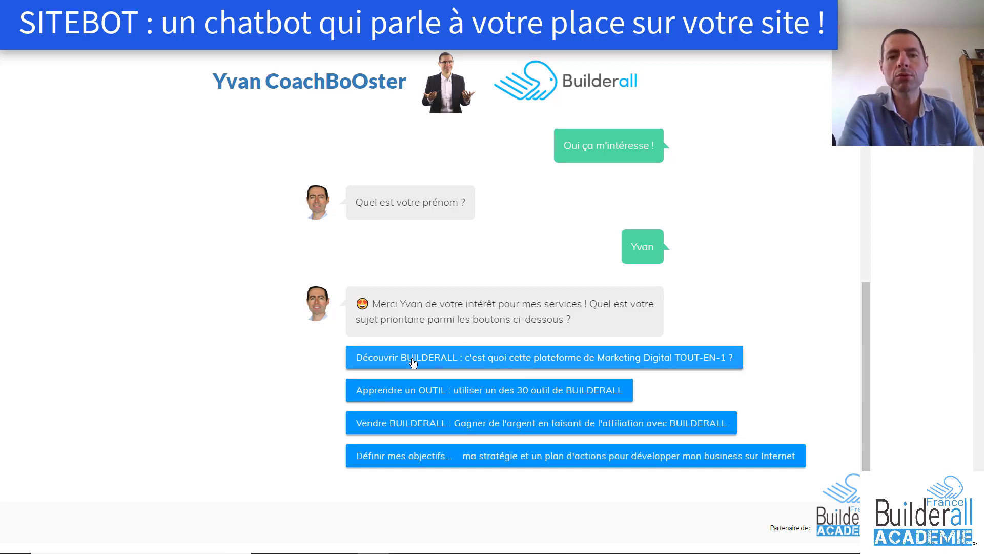
{"action": "left_click", "coordinate": [502, 357]}
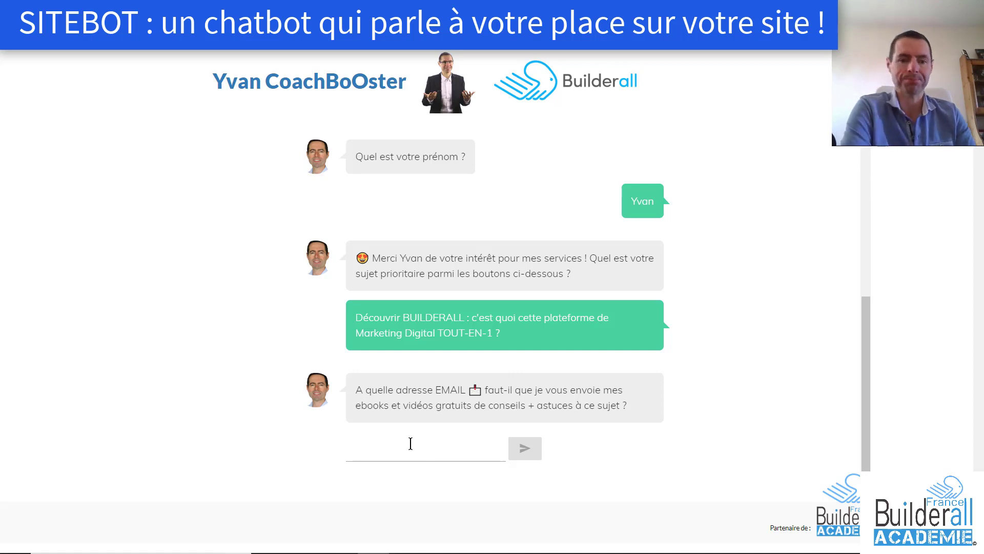
Submit an email address in reply to the demo chatbot's email question
{"action": "left_click", "coordinate": [426, 444]}
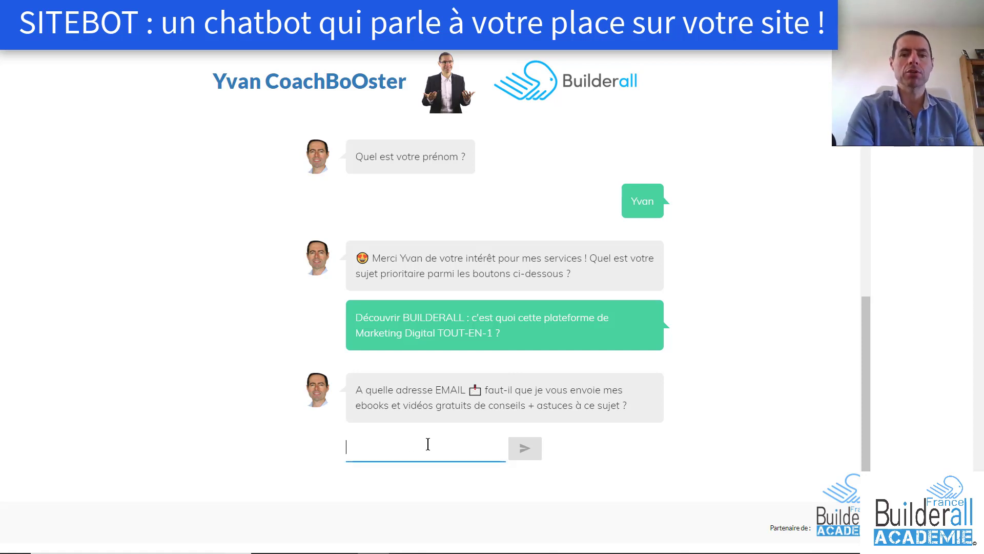
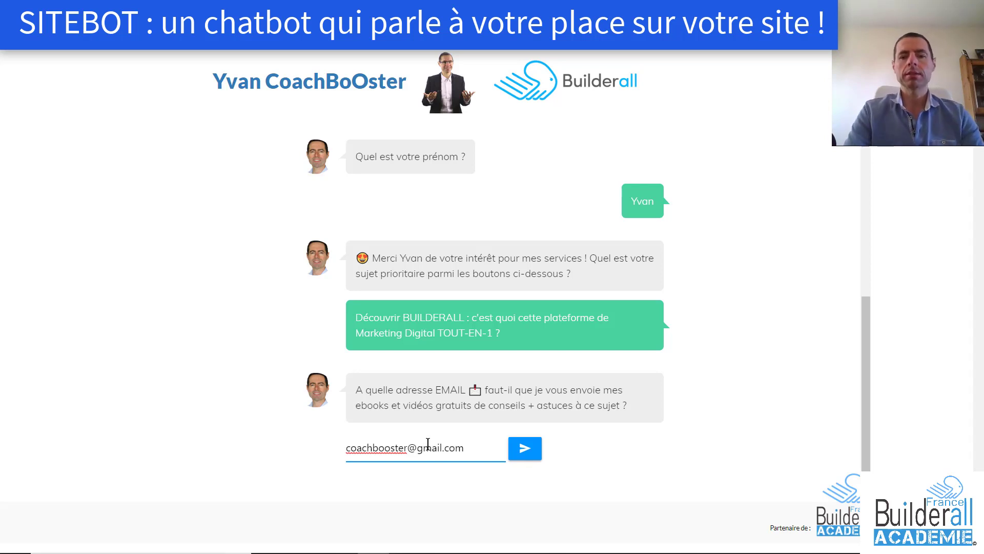
{"action": "left_click", "coordinate": [528, 450]}
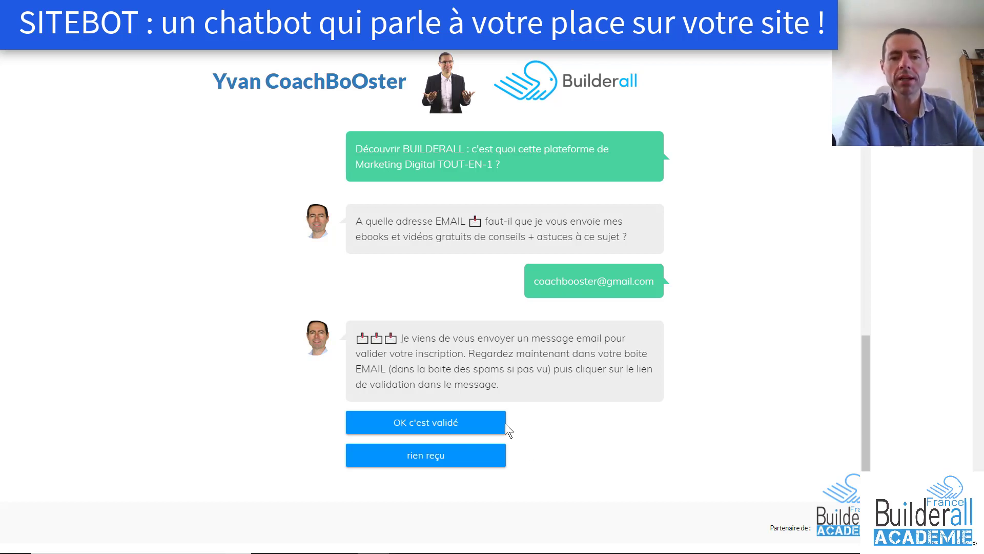
Confirm 'OK c'est validé', read the BUILDERALL C'EST QUOI reply, and follow 'En savoir plus'
{"action": "left_click", "coordinate": [451, 424]}
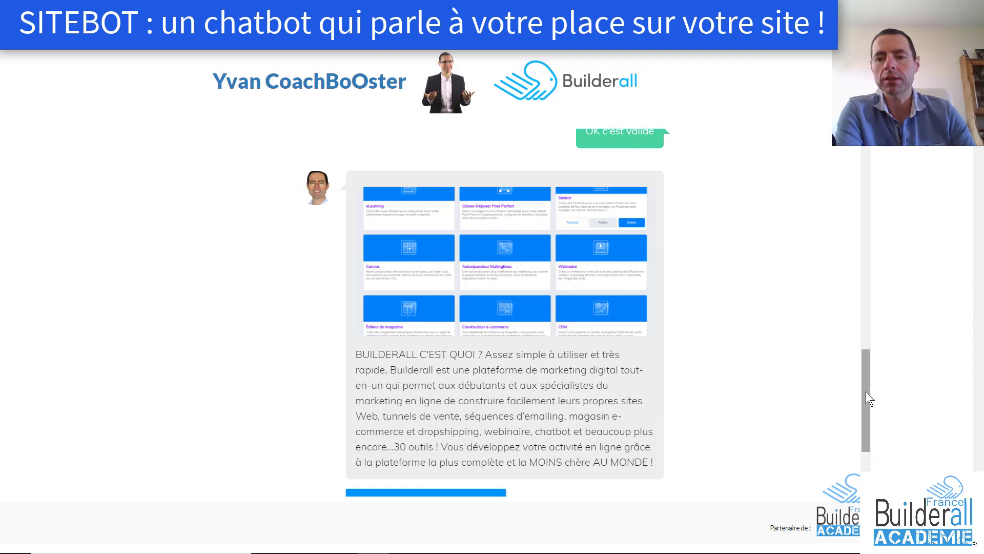
{"action": "left_click_drag", "start_coordinate": [866, 392], "coordinate": [866, 440]}
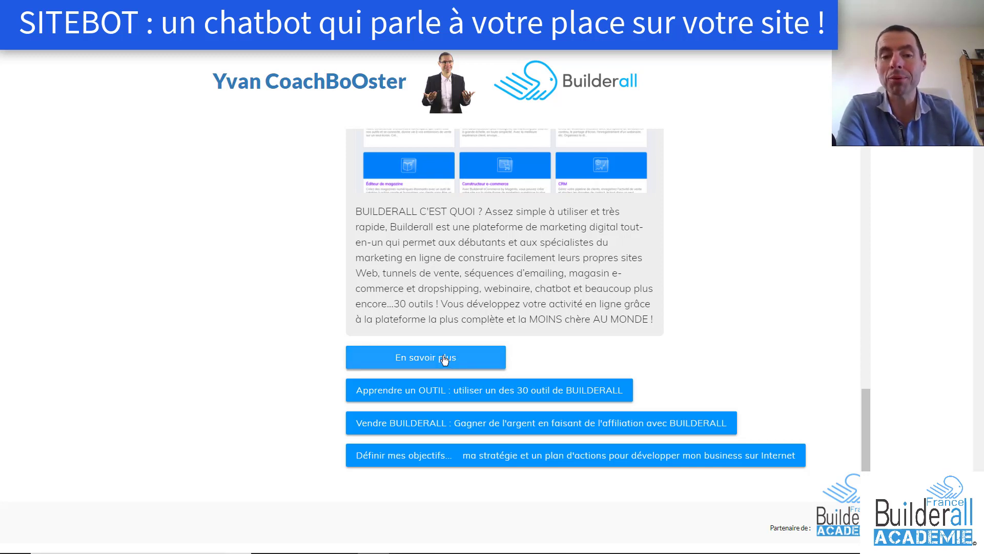
{"action": "left_click", "coordinate": [444, 359]}
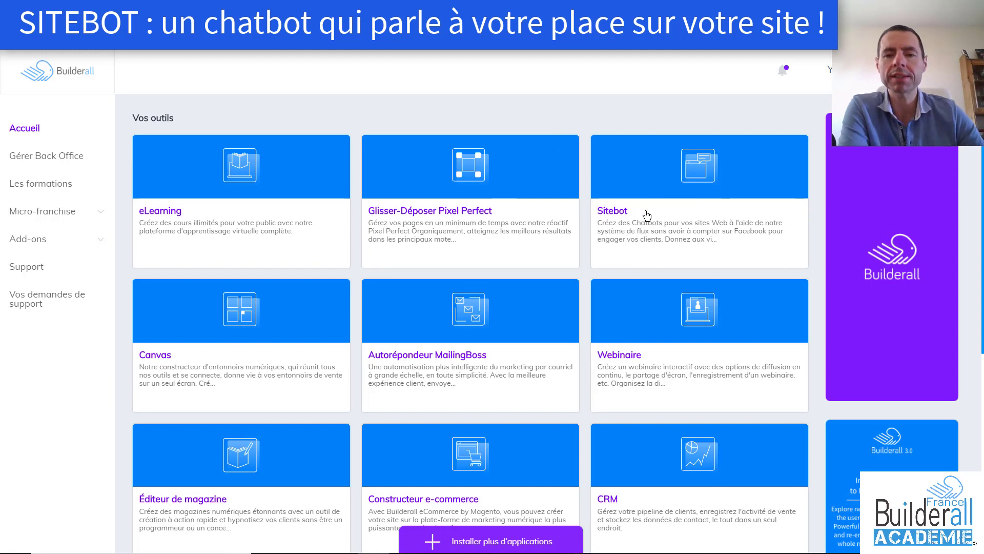
Enter the Sitebot tool from the dashboard and show its 'Liste de vos flux' page
{"action": "mouse_move", "coordinate": [777, 279]}
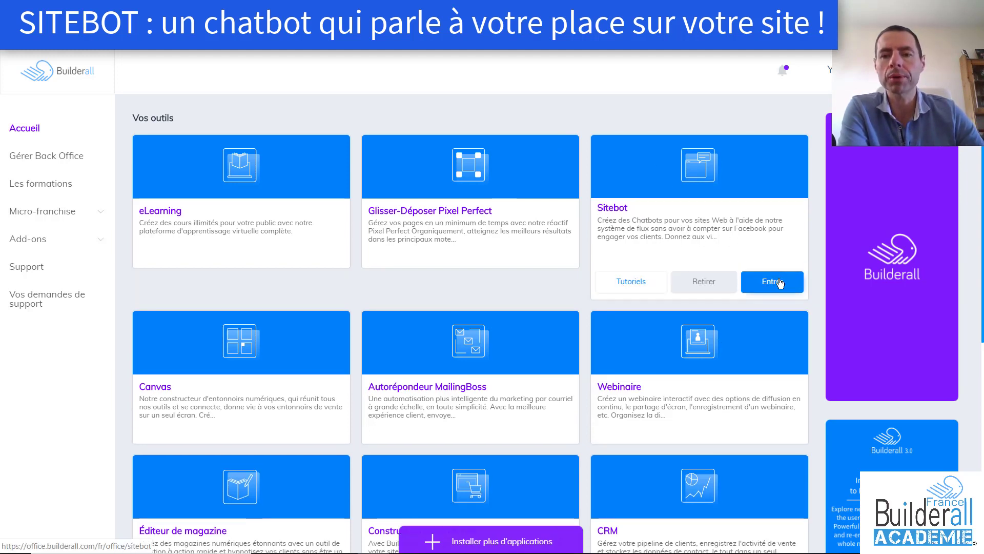
{"action": "left_click", "coordinate": [780, 283]}
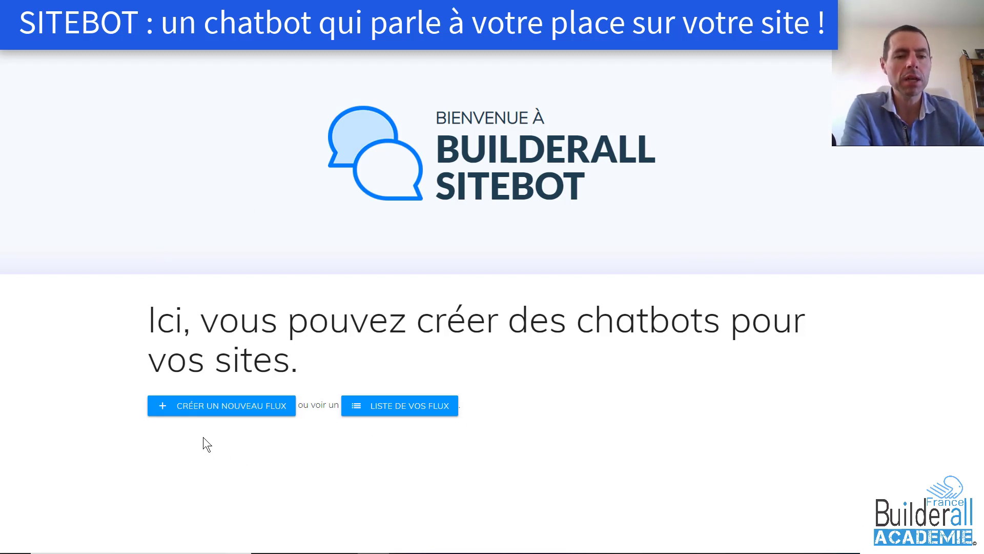
{"action": "left_click", "coordinate": [407, 411]}
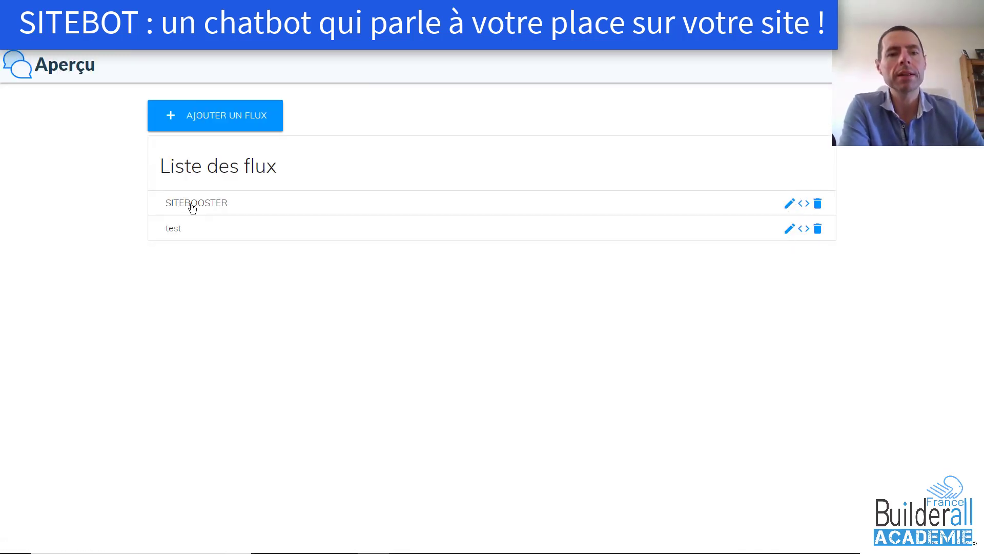
Open the SITEBOOSTER flow in the editor and add an empty text message node
{"action": "left_click", "coordinate": [195, 208]}
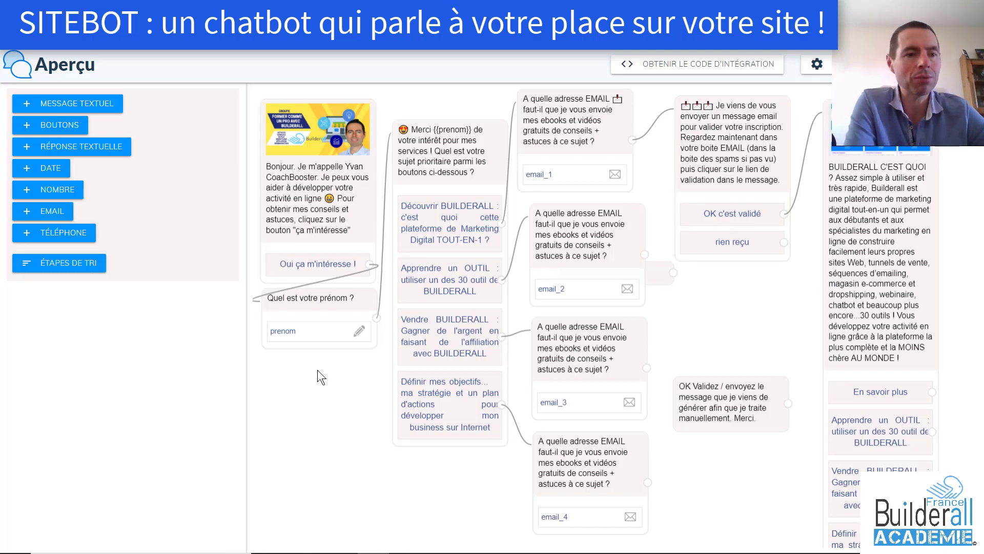
{"action": "left_click", "coordinate": [89, 108]}
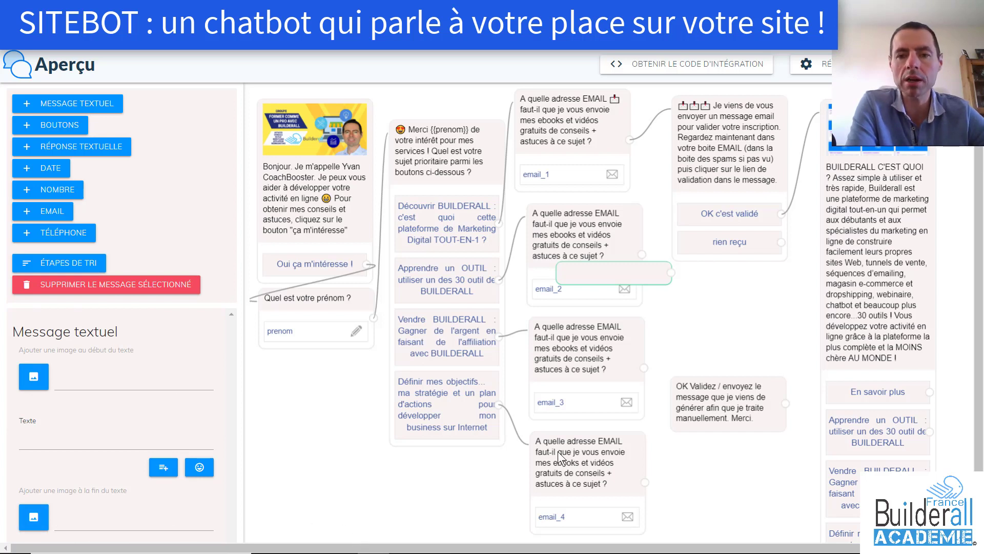
Link the new text message after the 'rien reçu' choice, with the text 'test de message'
{"action": "left_click_drag", "start_coordinate": [619, 279], "coordinate": [740, 327]}
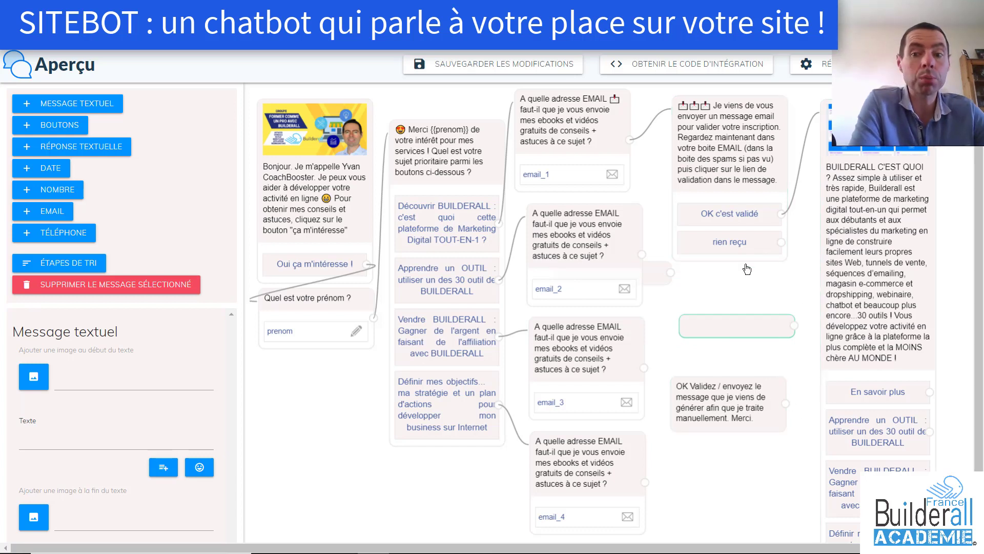
{"action": "left_click_drag", "start_coordinate": [782, 243], "coordinate": [795, 327]}
{"action": "left_click", "coordinate": [731, 329]}
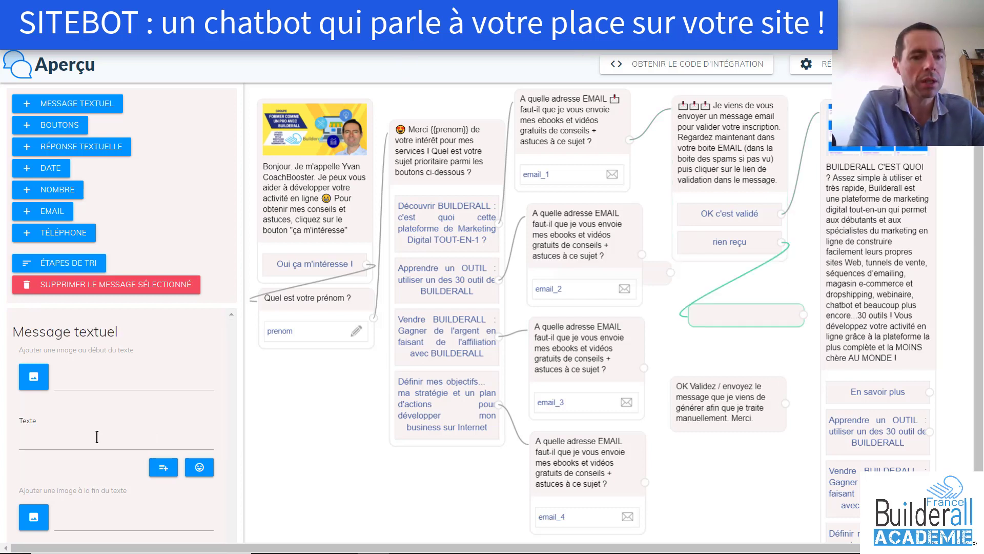
{"action": "left_click", "coordinate": [97, 437]}
{"action": "type", "text": "test"}
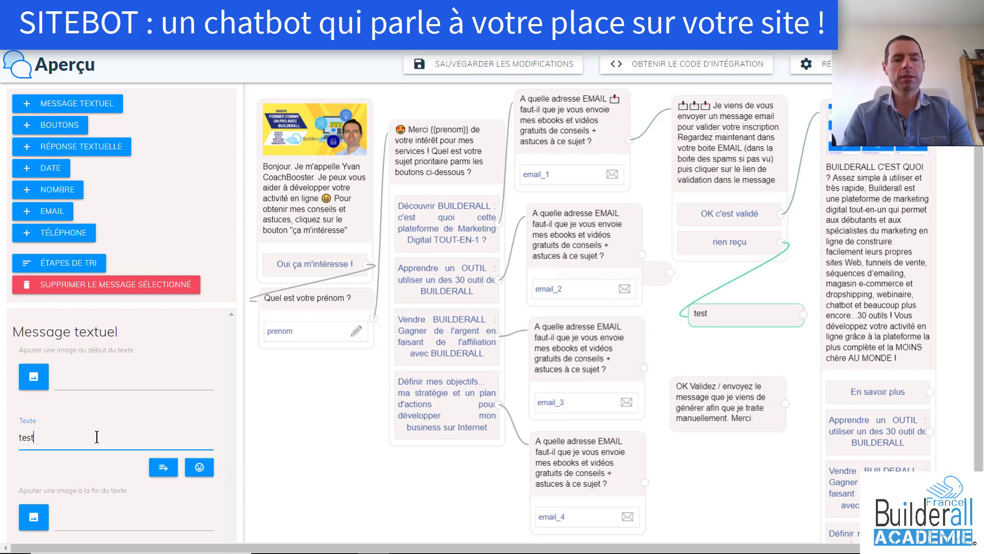
{"action": "type", "text": " de message"}
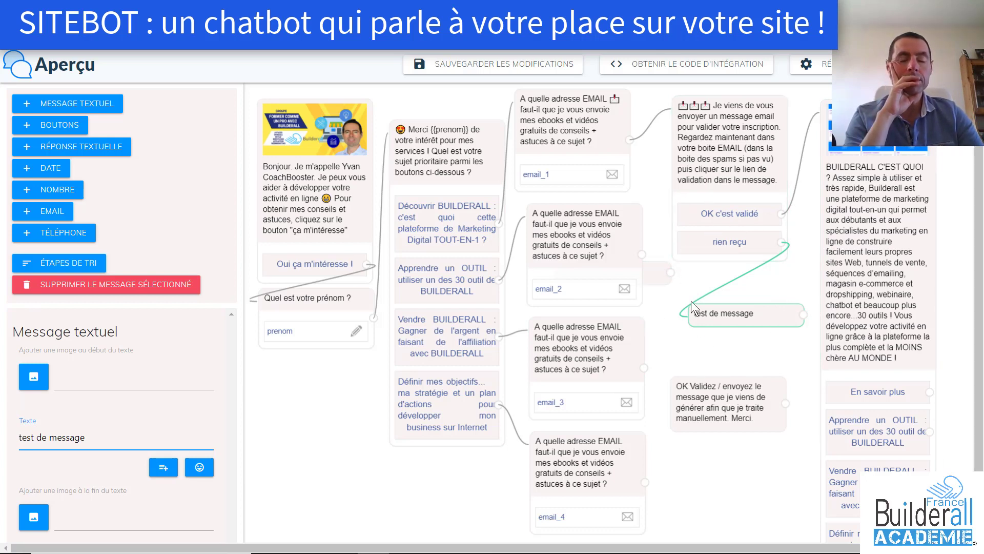
{"action": "left_click", "coordinate": [54, 128]}
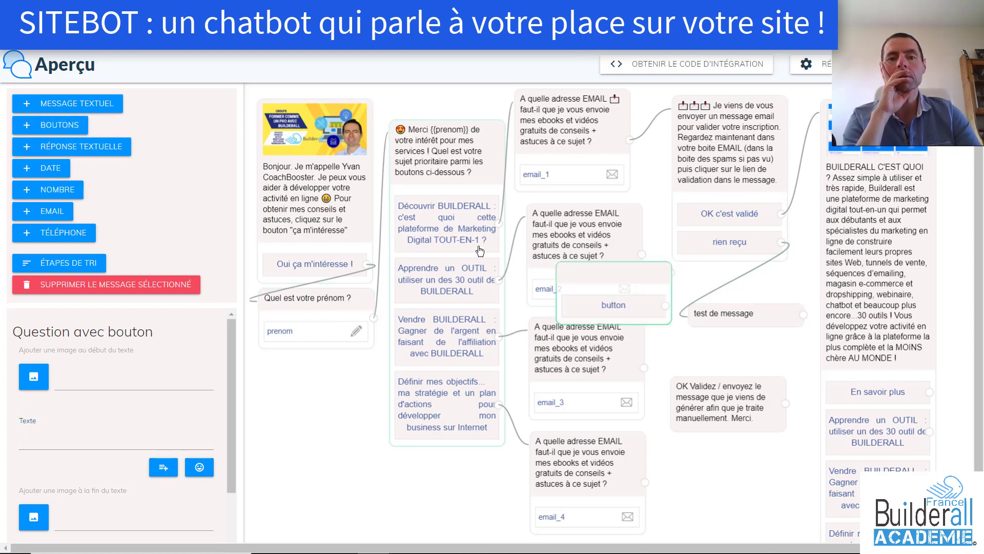
Place the new button question beside the objectives choice and start choosing its opening image
{"action": "left_click_drag", "start_coordinate": [601, 278], "coordinate": [332, 396]}
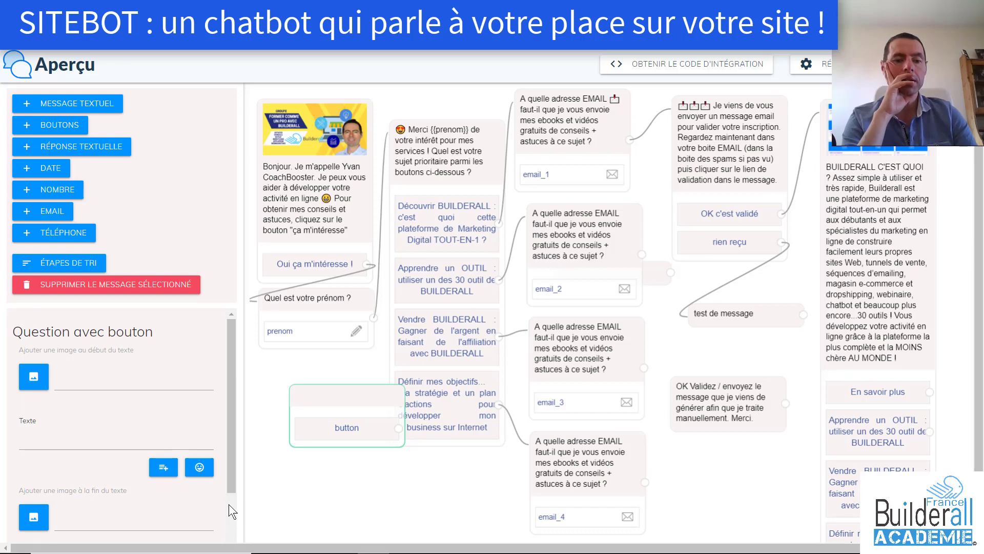
{"action": "scroll", "coordinate": [229, 504], "scroll_direction": "down", "scroll_amount": 3}
{"action": "scroll", "coordinate": [232, 368], "scroll_direction": "up", "scroll_amount": 3}
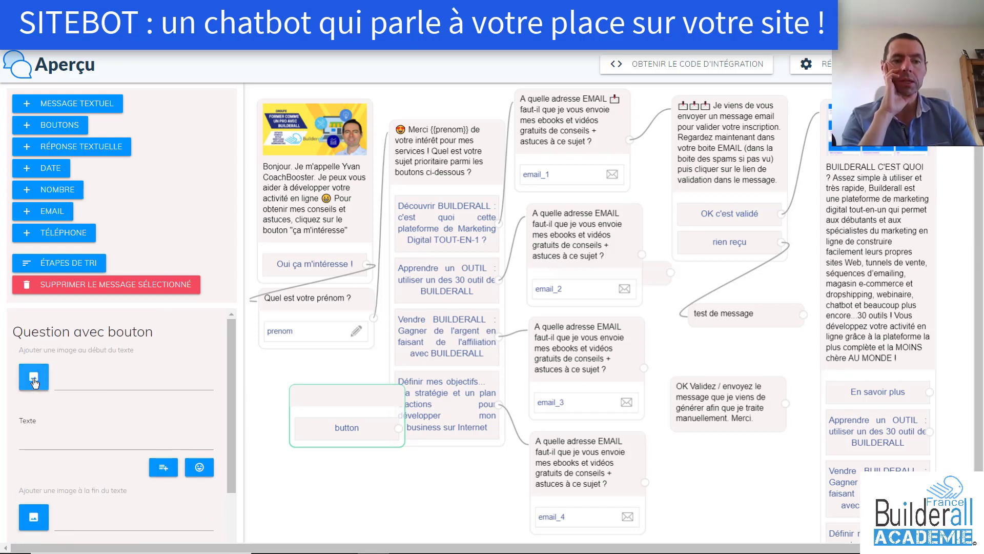
{"action": "left_click", "coordinate": [34, 379]}
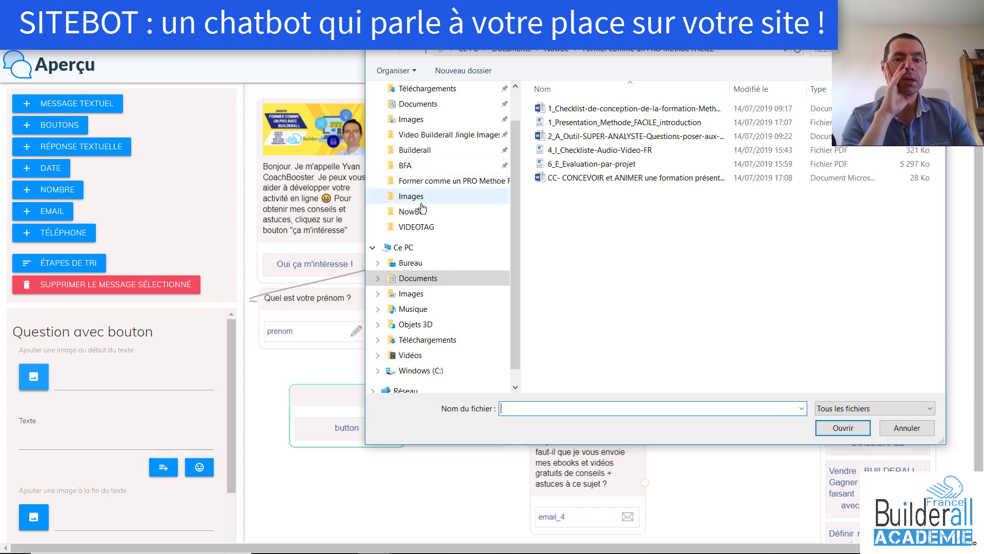
Load badge_image-1640 from Images into the question and type a greeting introducing the author
{"action": "left_click", "coordinate": [420, 197]}
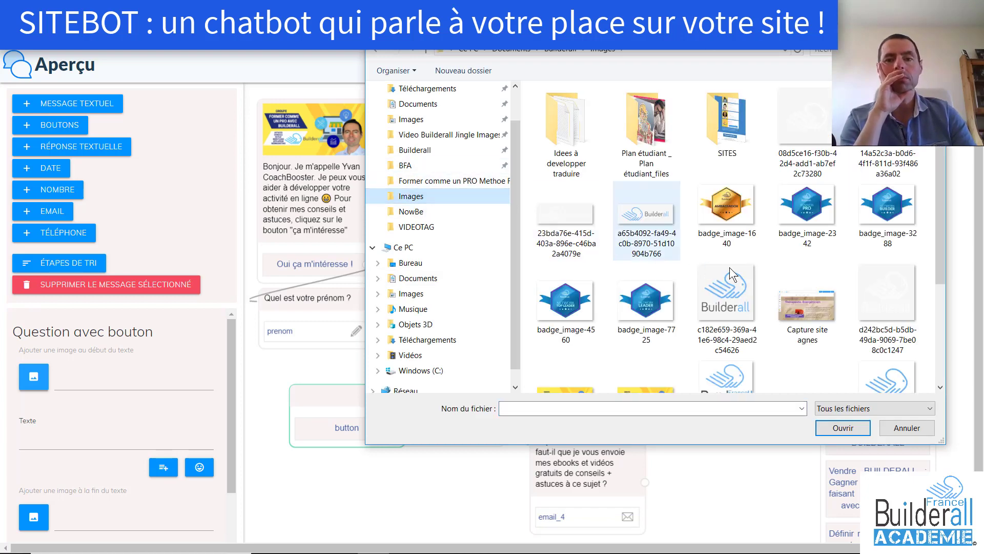
{"action": "left_click", "coordinate": [728, 210]}
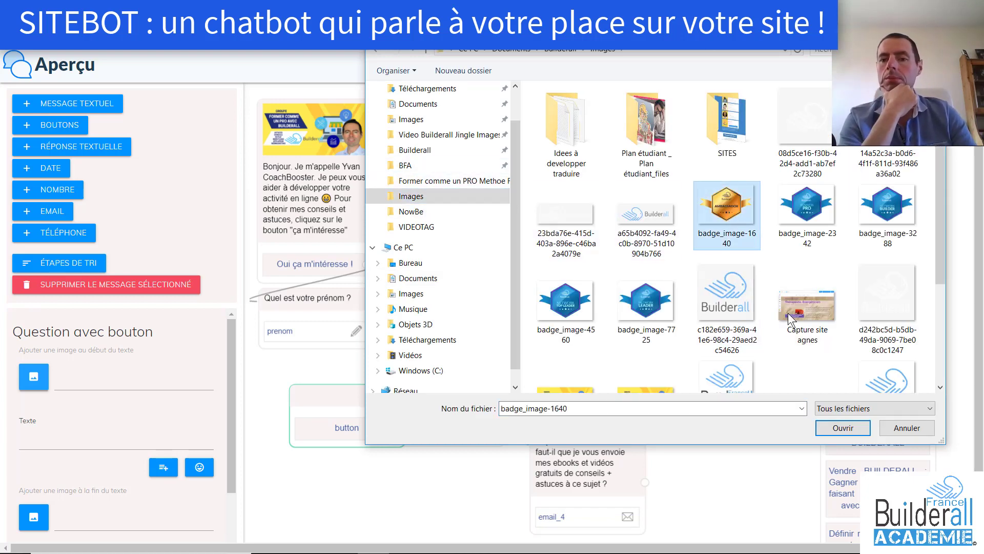
{"action": "left_click", "coordinate": [848, 423]}
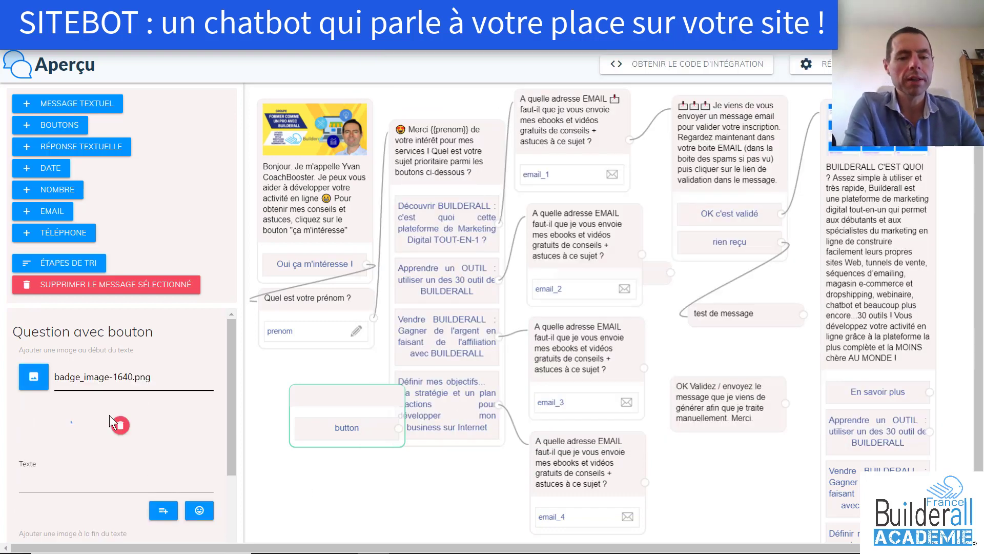
{"action": "left_click", "coordinate": [59, 485]}
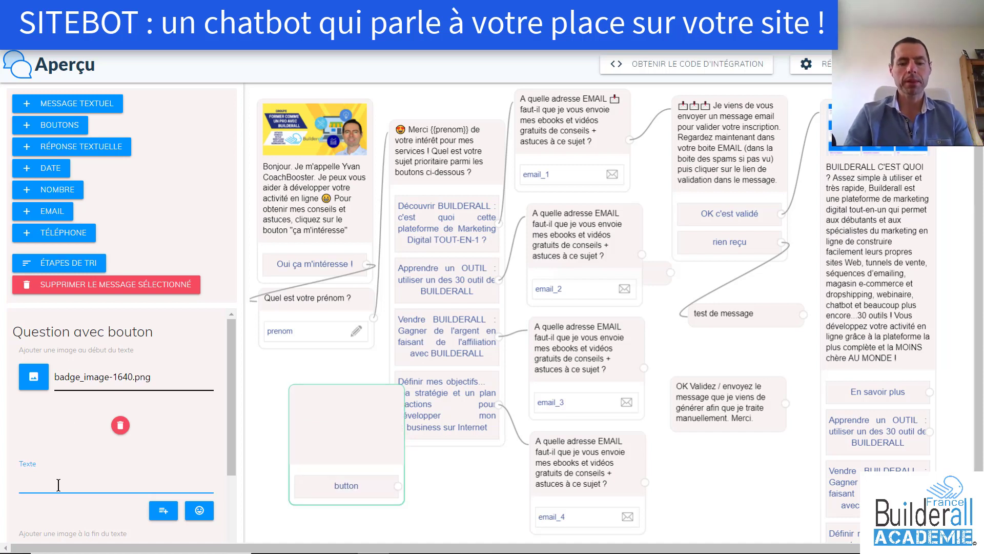
{"action": "type", "text": "Voil"}
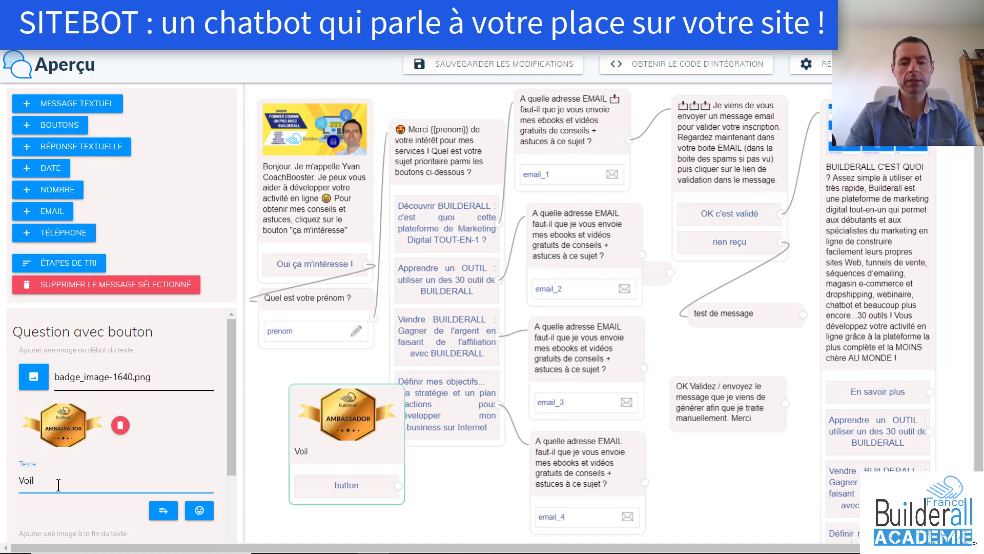
{"action": "type", "text": "à c'est Y"}
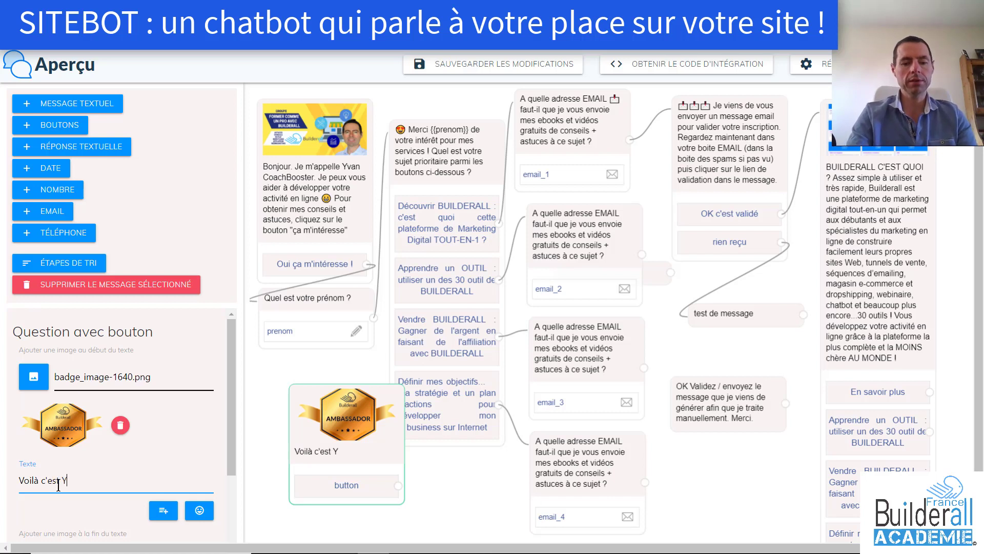
{"action": "type", "text": "van Coach"}
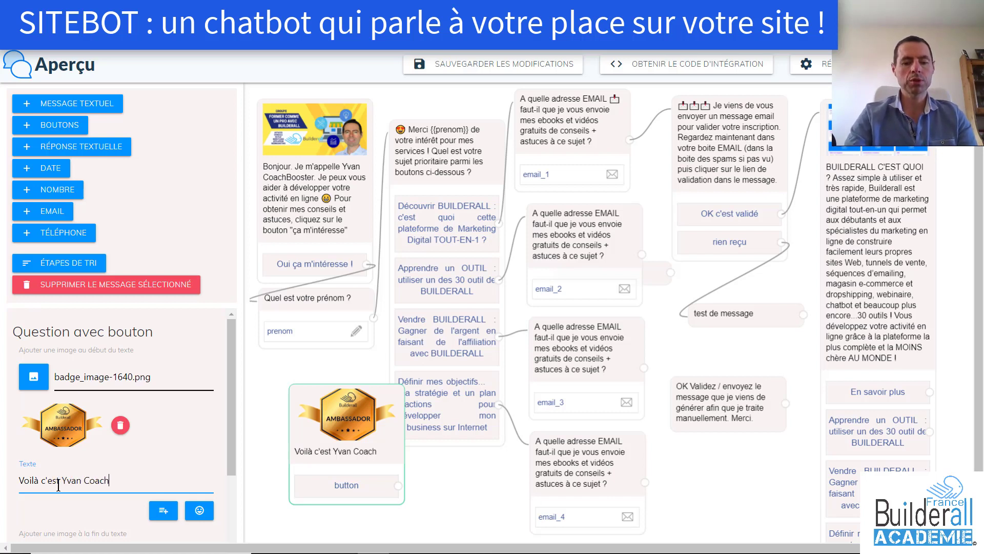
{"action": "type", "text": "boOs"}
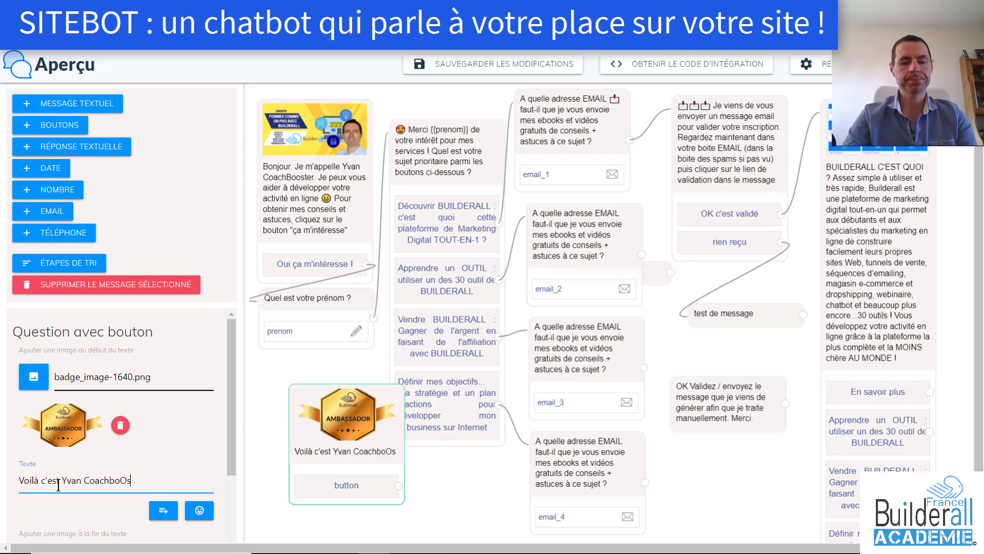
{"action": "type", "text": "ter"}
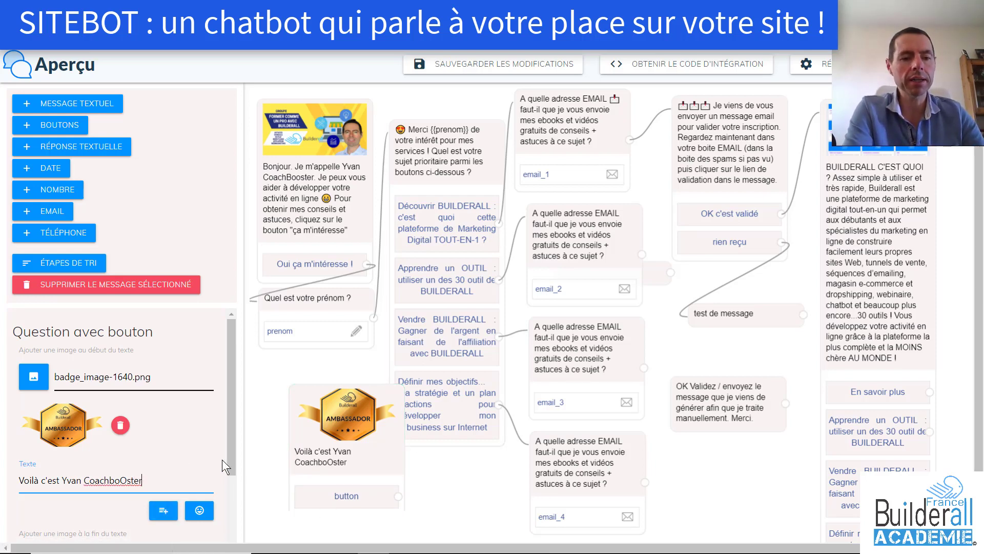
Relabel the default answer button OUI and add a second button labelled NON
{"action": "scroll", "coordinate": [232, 481], "scroll_direction": "down", "scroll_amount": 3}
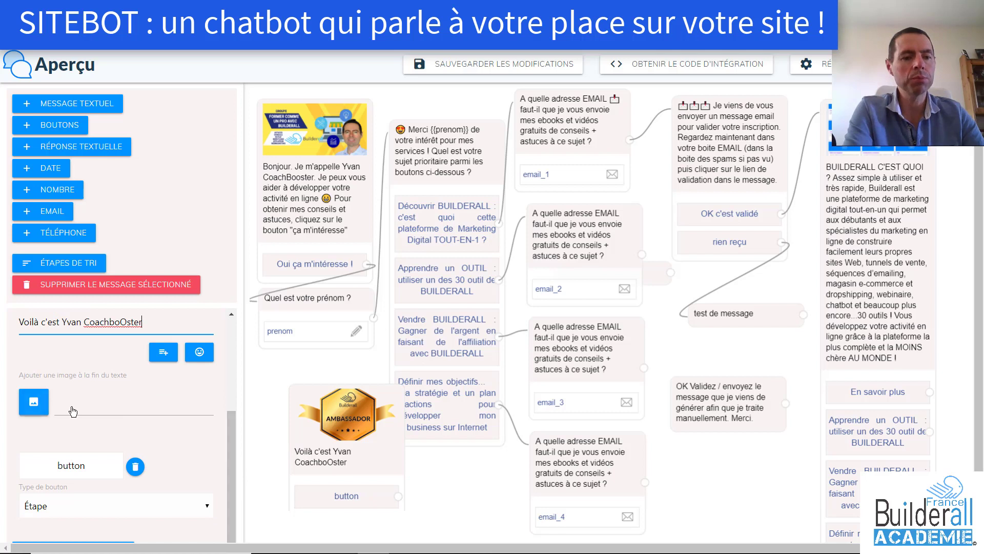
{"action": "left_click", "coordinate": [89, 467]}
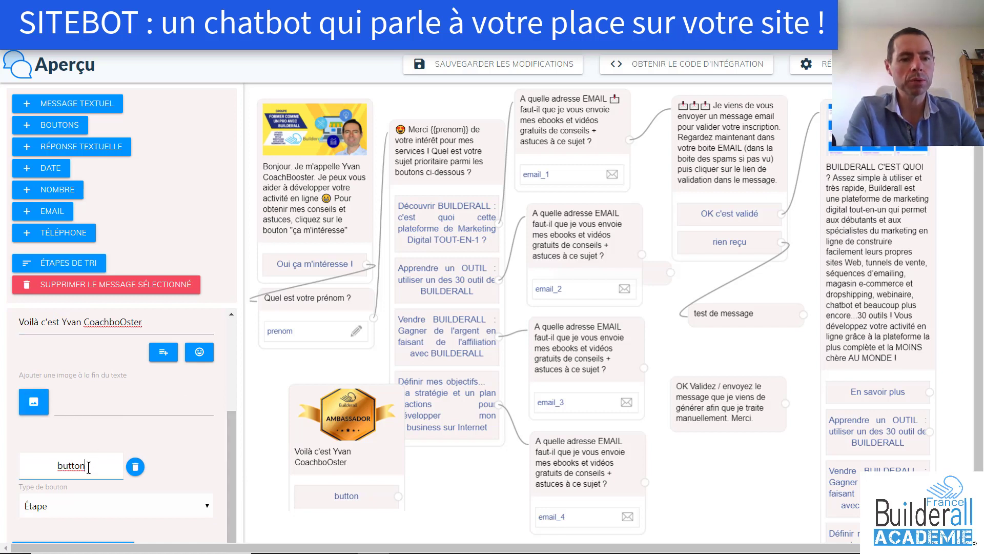
{"action": "double_click", "coordinate": [88, 467]}
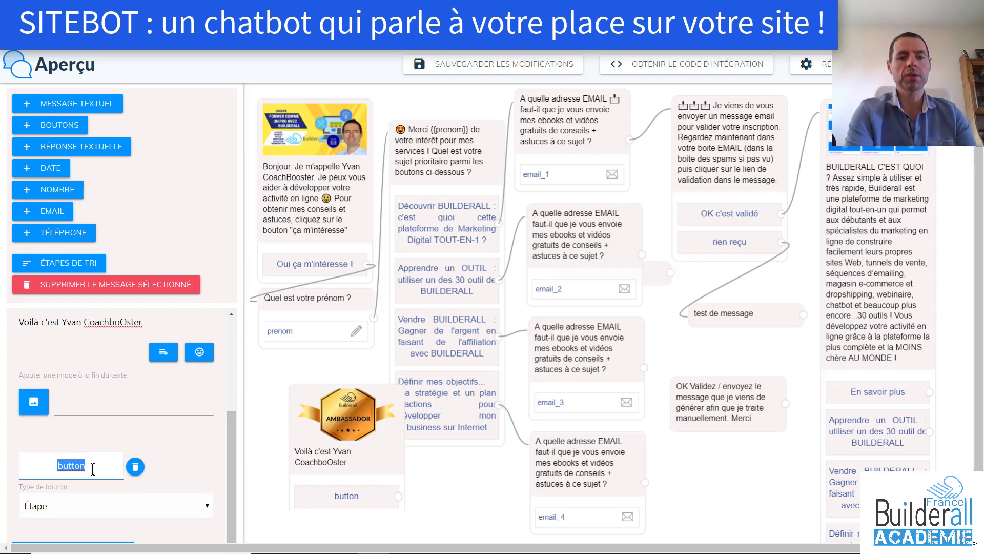
{"action": "type", "text": "OUI"}
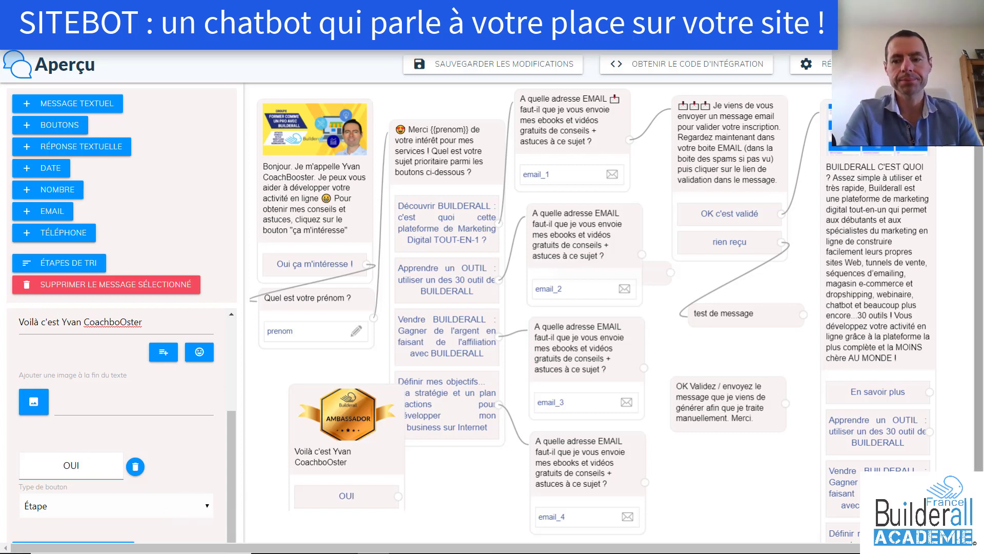
{"action": "scroll", "coordinate": [262, 495], "scroll_direction": "down", "scroll_amount": 1}
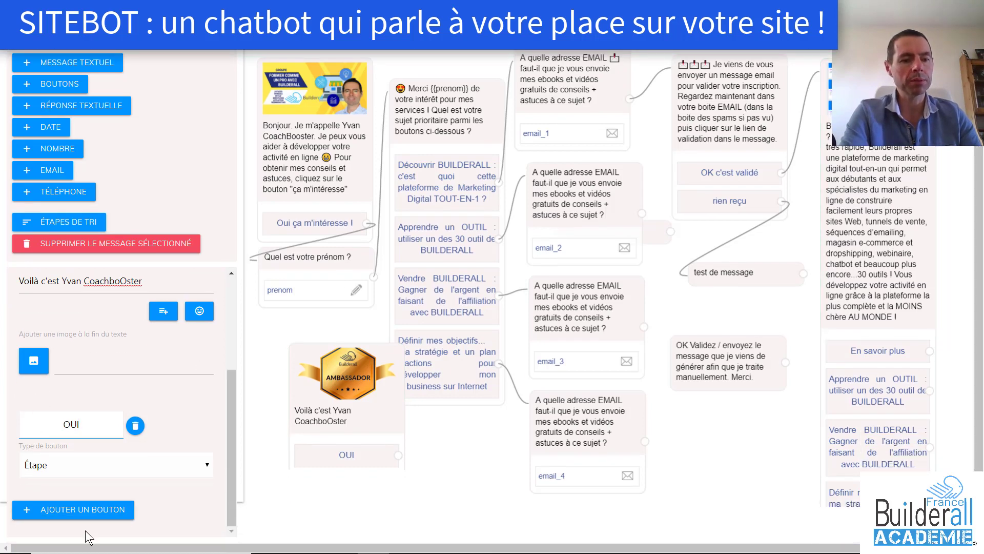
{"action": "left_click", "coordinate": [95, 510]}
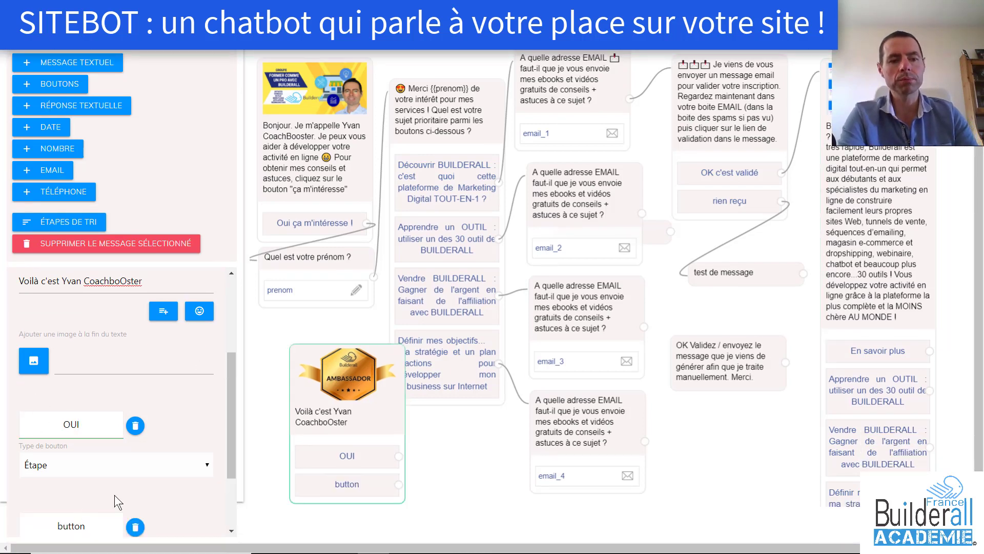
{"action": "left_click", "coordinate": [86, 527]}
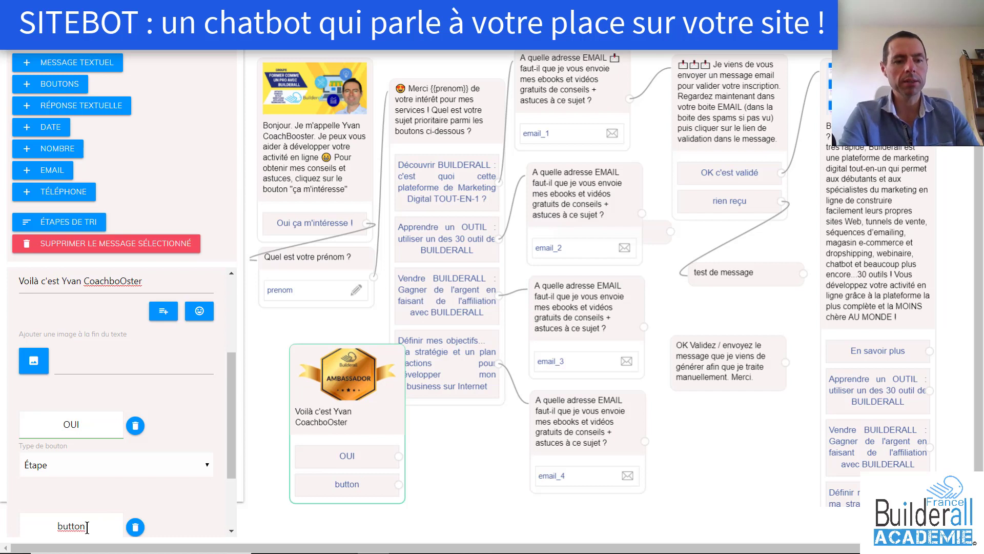
{"action": "double_click", "coordinate": [87, 527]}
{"action": "scroll", "coordinate": [87, 527], "scroll_direction": "down", "scroll_amount": 1}
{"action": "type", "text": "NON"}
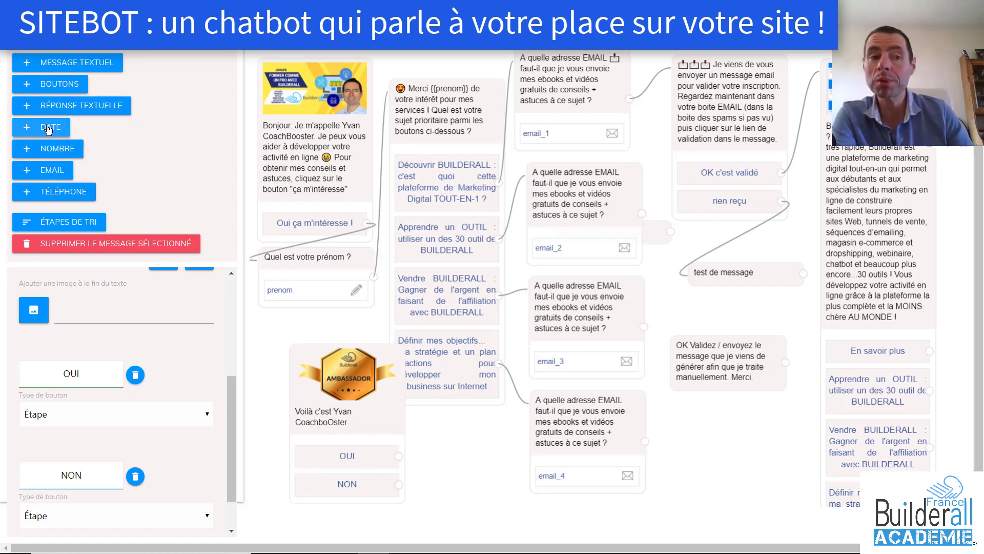
Add an email question email_5 that sends contacts to the MailingBoss 'MERGED - test 7 jours #1' list, and add a condition
{"action": "left_click", "coordinate": [55, 176]}
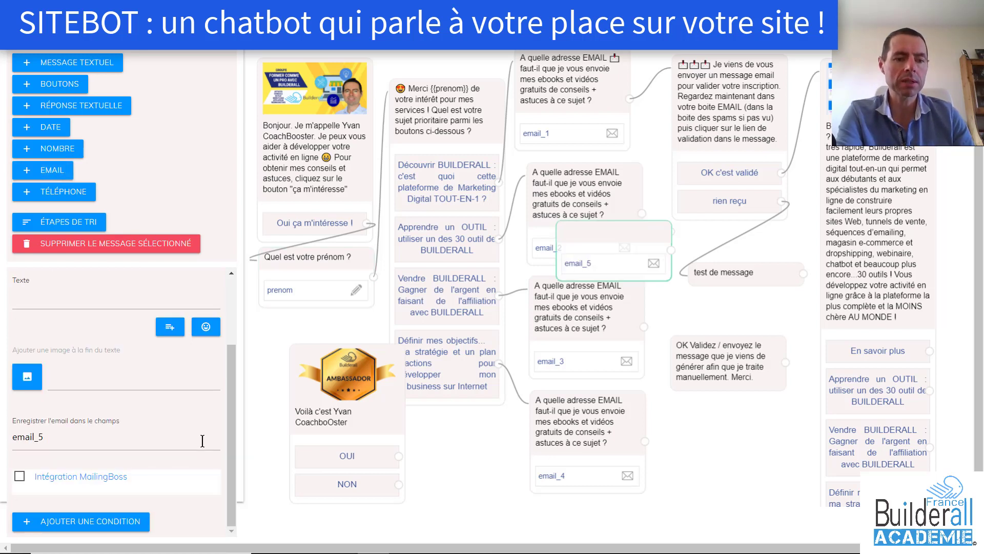
{"action": "left_click", "coordinate": [19, 476]}
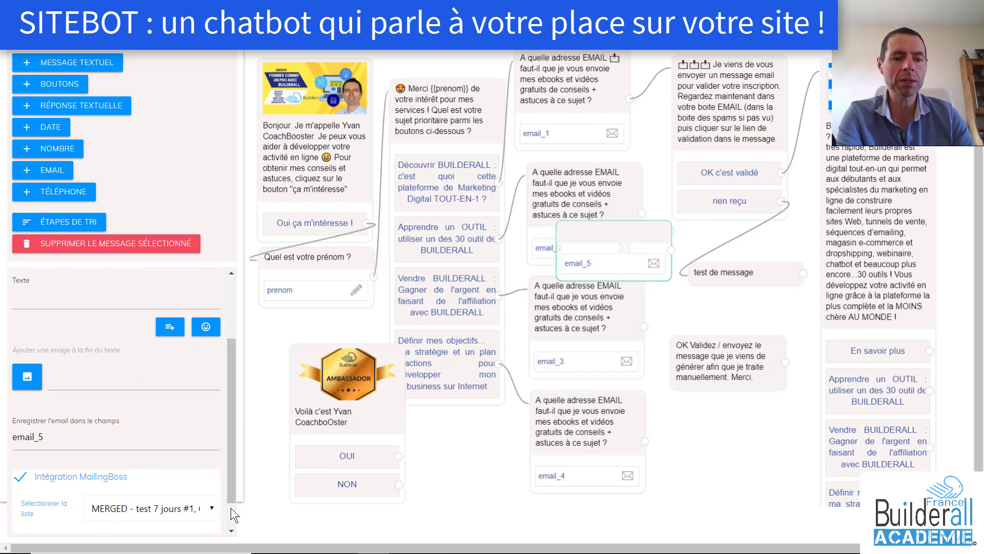
{"action": "scroll", "coordinate": [230, 507], "scroll_direction": "down", "scroll_amount": 1}
{"action": "left_click", "coordinate": [210, 471]}
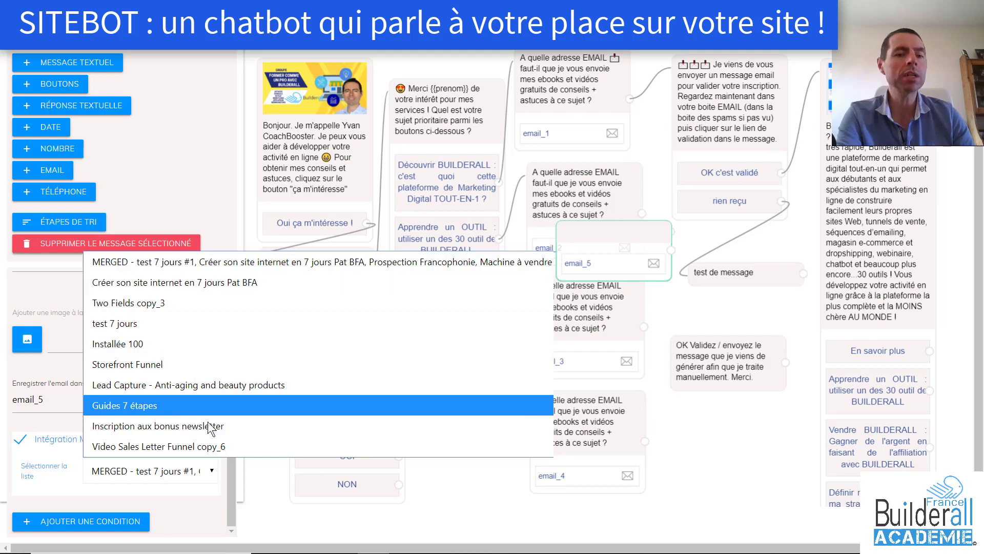
{"action": "left_click", "coordinate": [474, 509]}
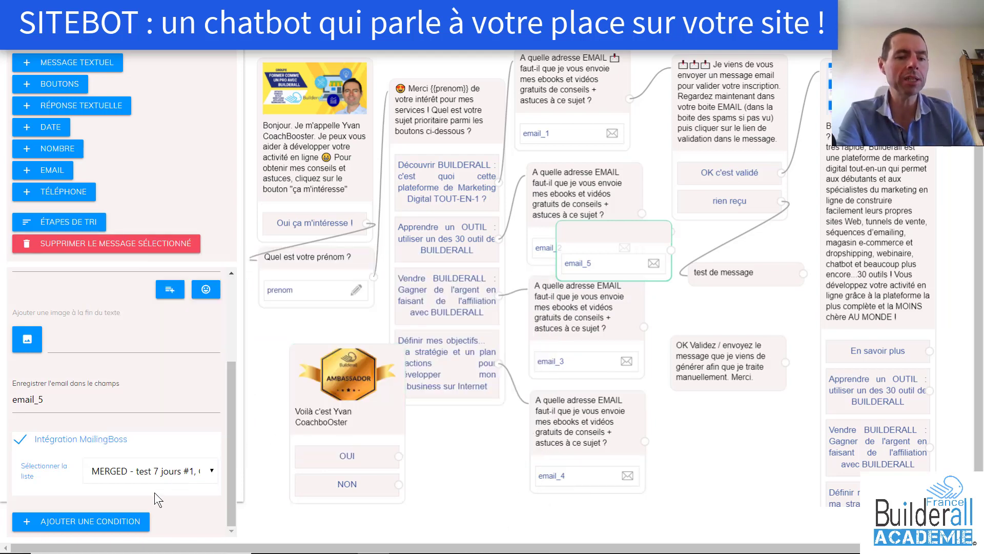
{"action": "left_click", "coordinate": [90, 524]}
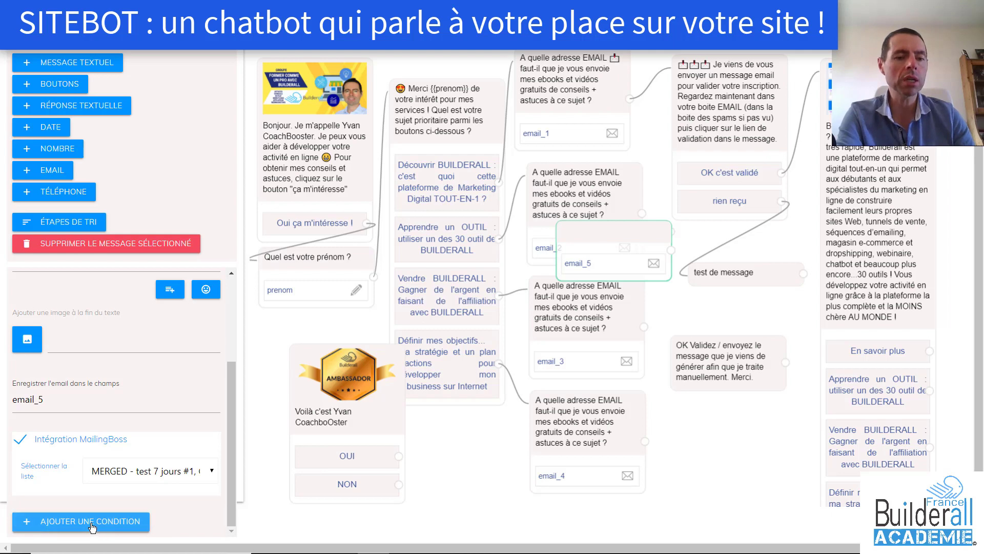
Leave the condition's comparison blank, keep action type Étape, and move the email_5 node below OK Validez
{"action": "scroll", "coordinate": [232, 476], "scroll_direction": "down", "scroll_amount": 4}
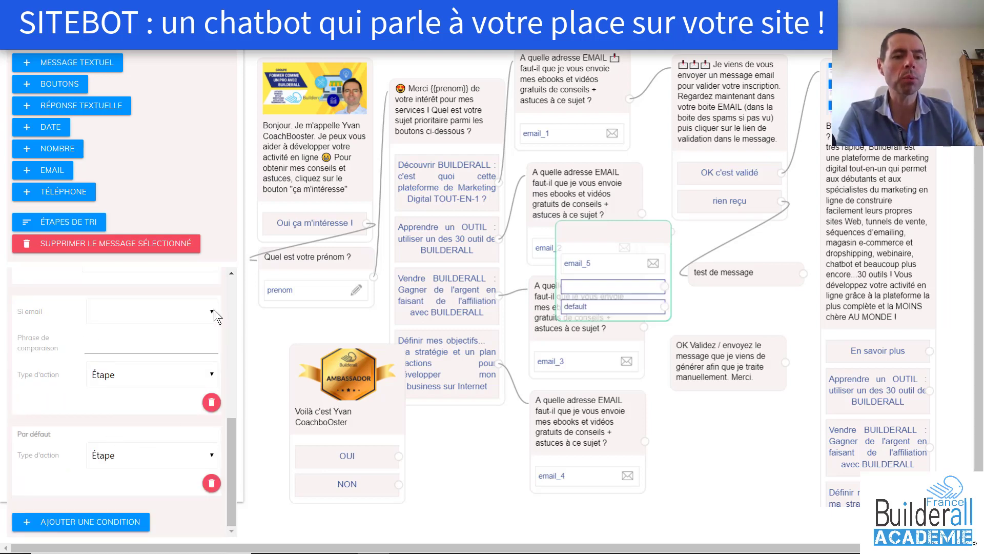
{"action": "left_click", "coordinate": [211, 312]}
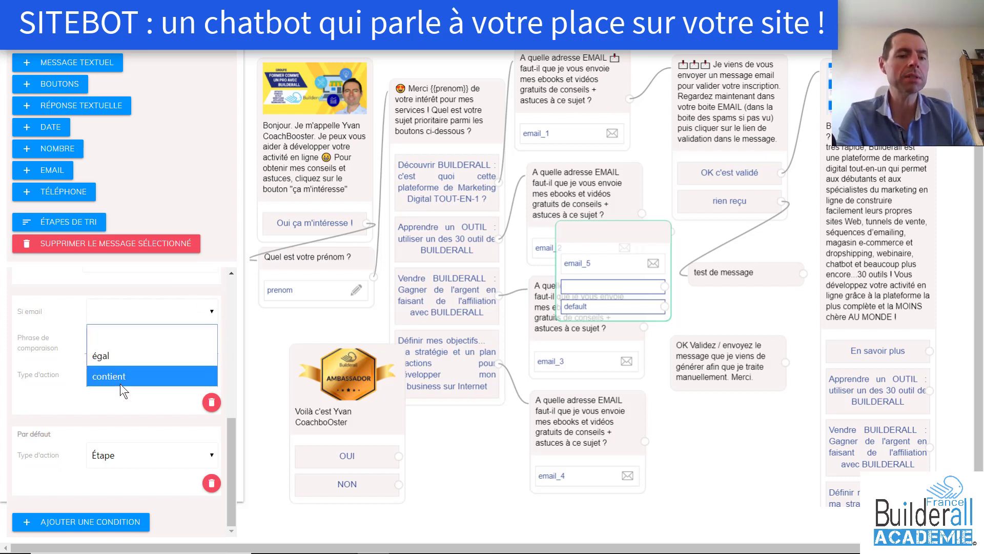
{"action": "left_click", "coordinate": [76, 312]}
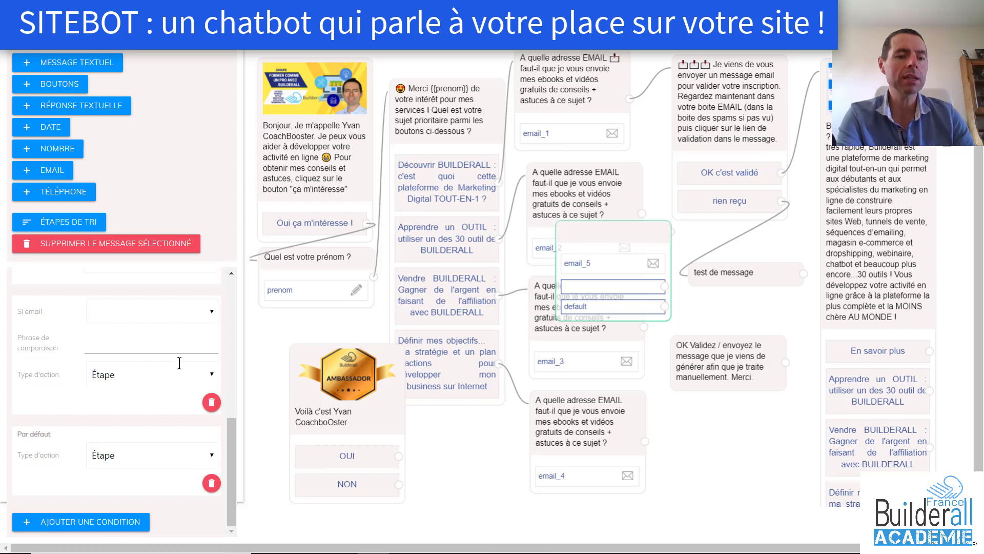
{"action": "left_click", "coordinate": [210, 373]}
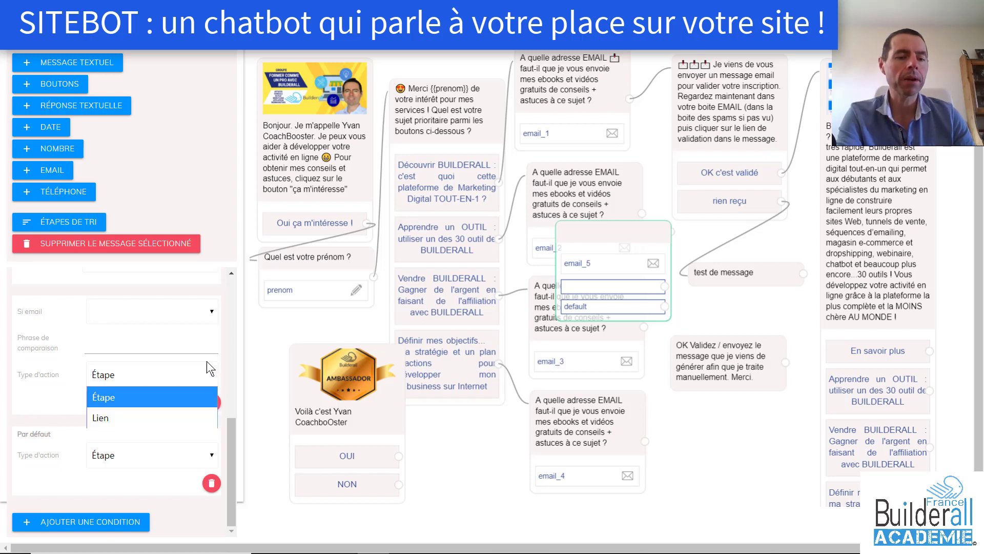
{"action": "left_click", "coordinate": [88, 330]}
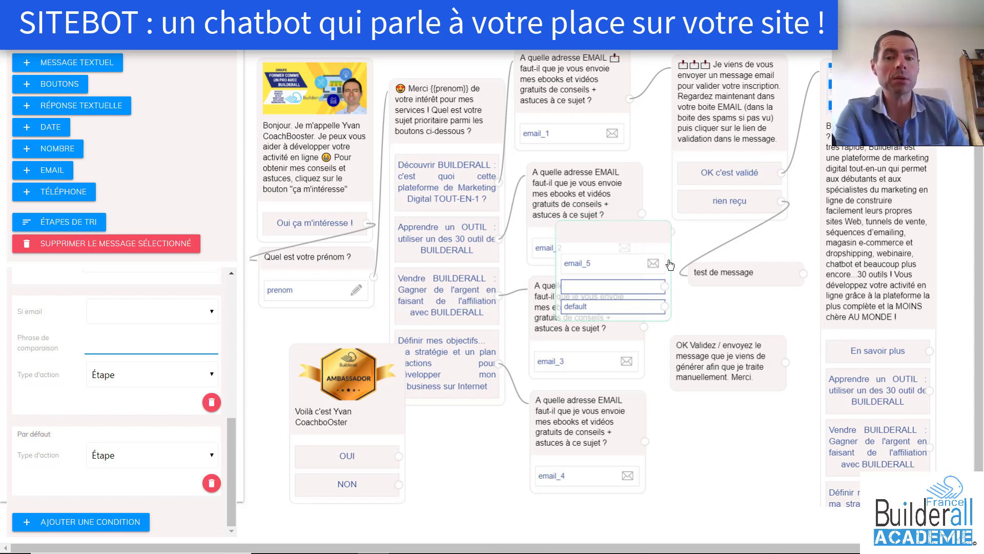
{"action": "left_click_drag", "start_coordinate": [645, 234], "coordinate": [758, 414]}
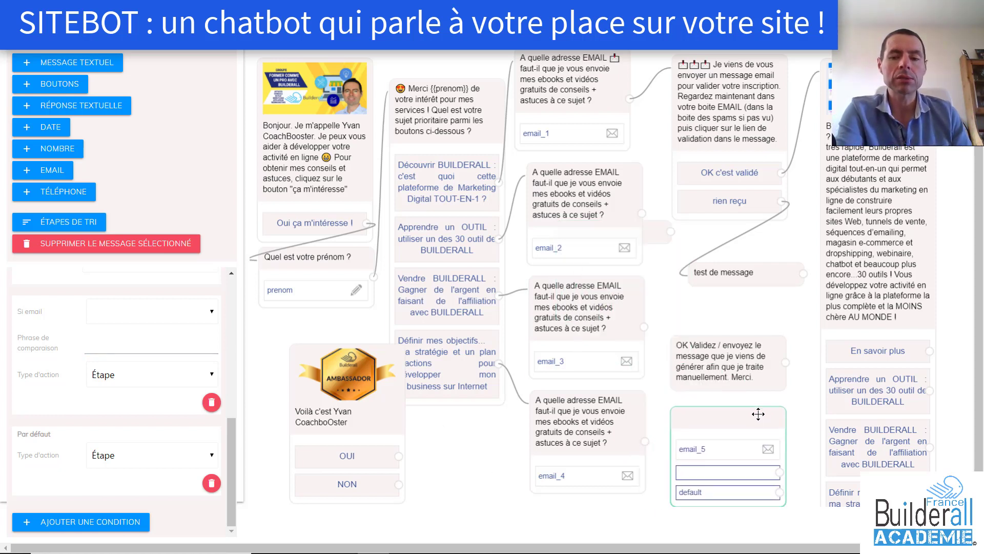